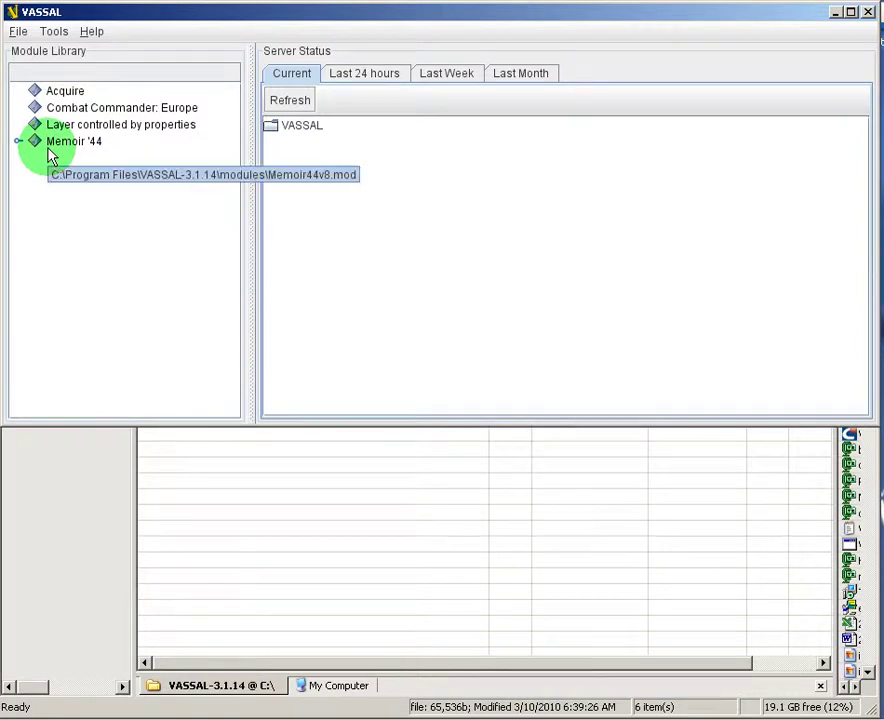
Step: Expand the Memoir '44 module in the Module Library to list its seven installed extensions
click(18, 143)
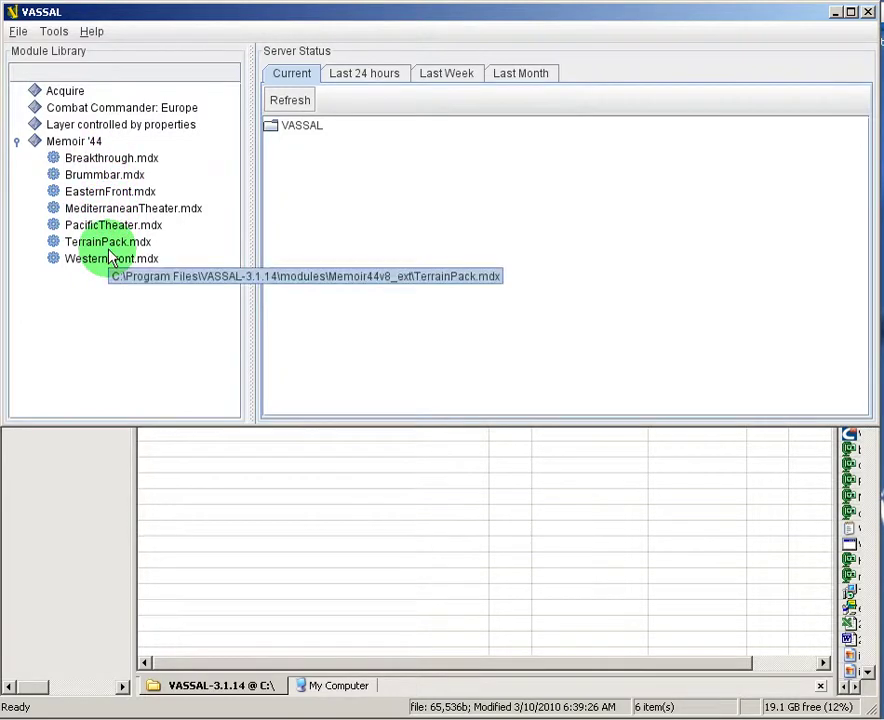
Step: Close VASSAL, open the modules folder in xplorer² and select AirPack.mdx.zip
click(415, 707)
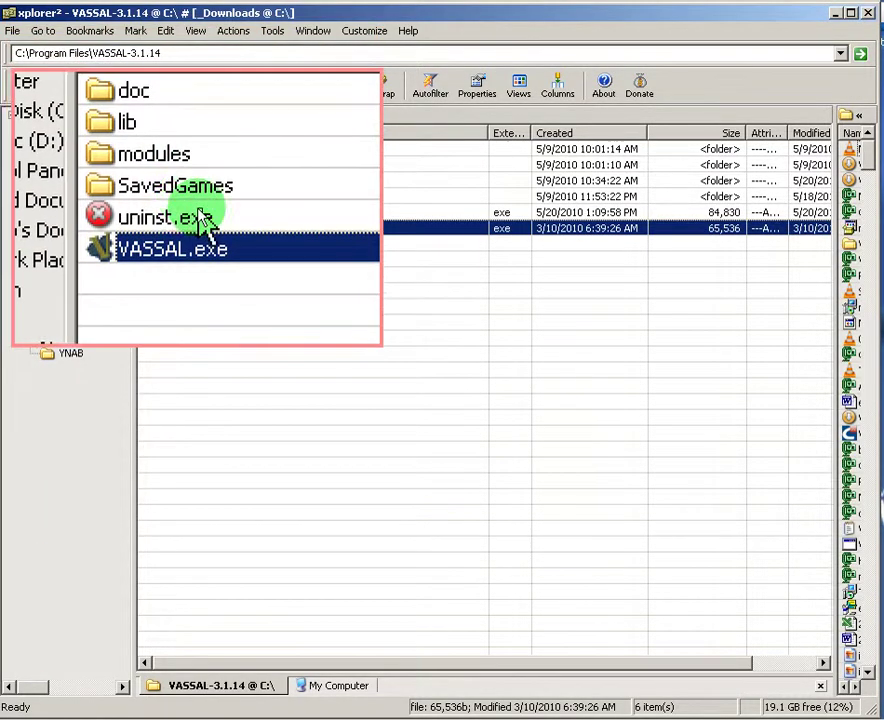
double_click(180, 182)
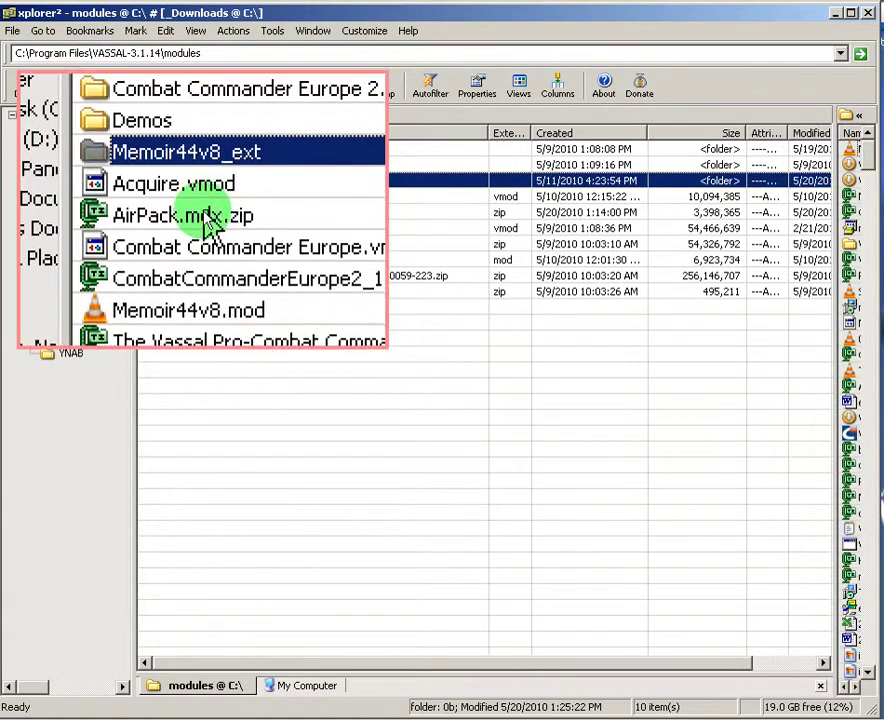
click(207, 214)
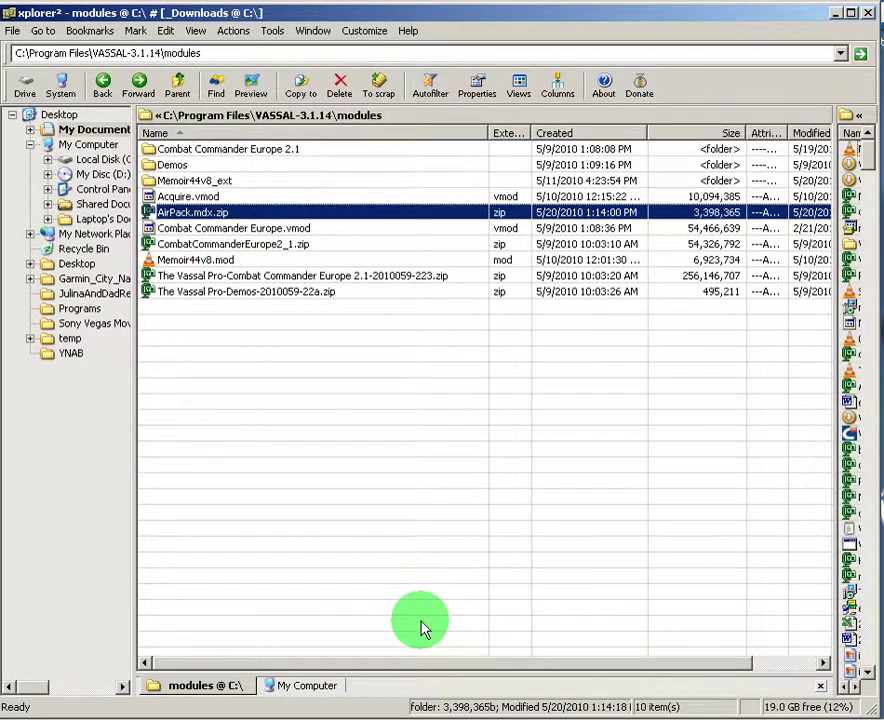
Step: Look over the Firefox Memoir '44 files page listing AirPack.mdx.zip, then go back to xplorer²
key(alt+Tab)
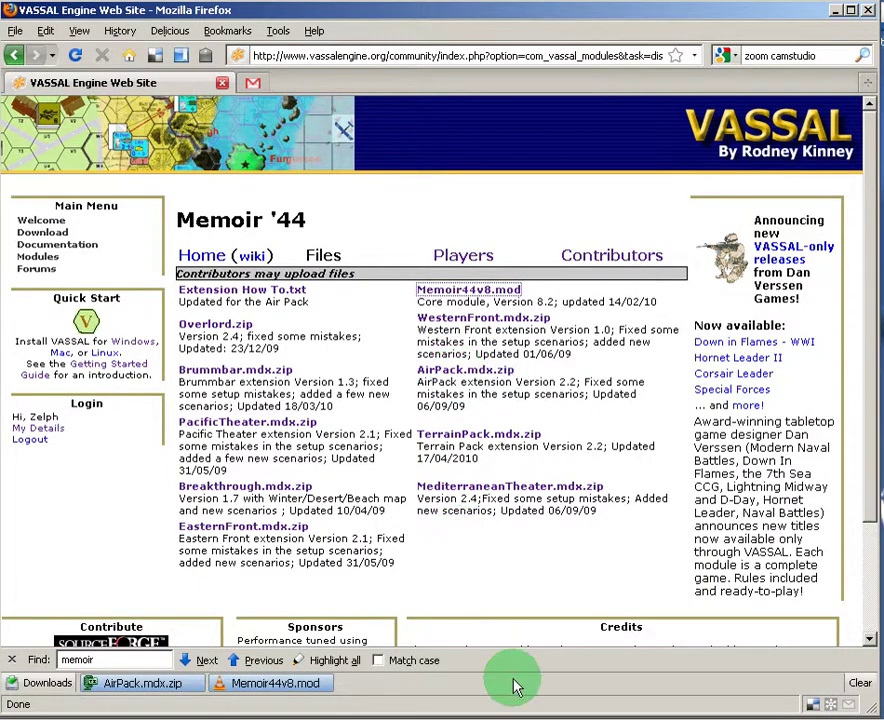
click(470, 712)
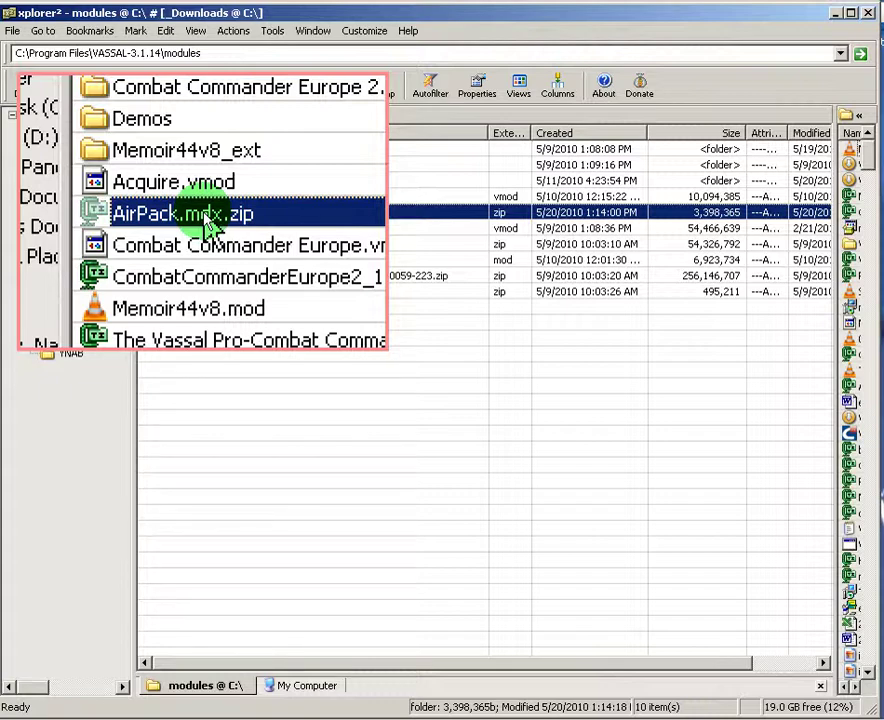
Step: Cut AirPack.mdx.zip from the modules folder and paste it into Memoir44v8_ext
right_click(203, 213)
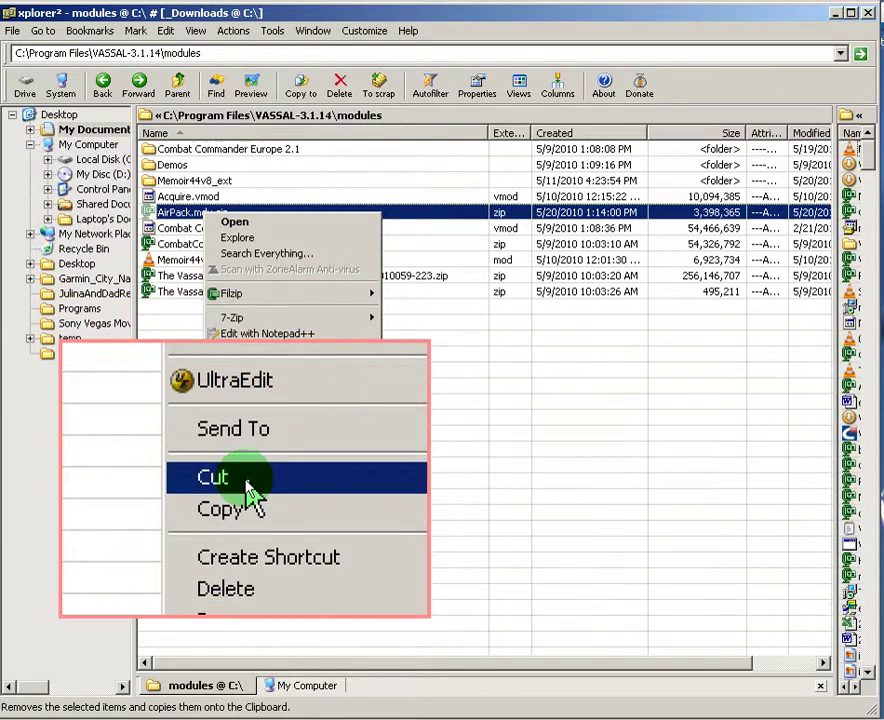
click(246, 410)
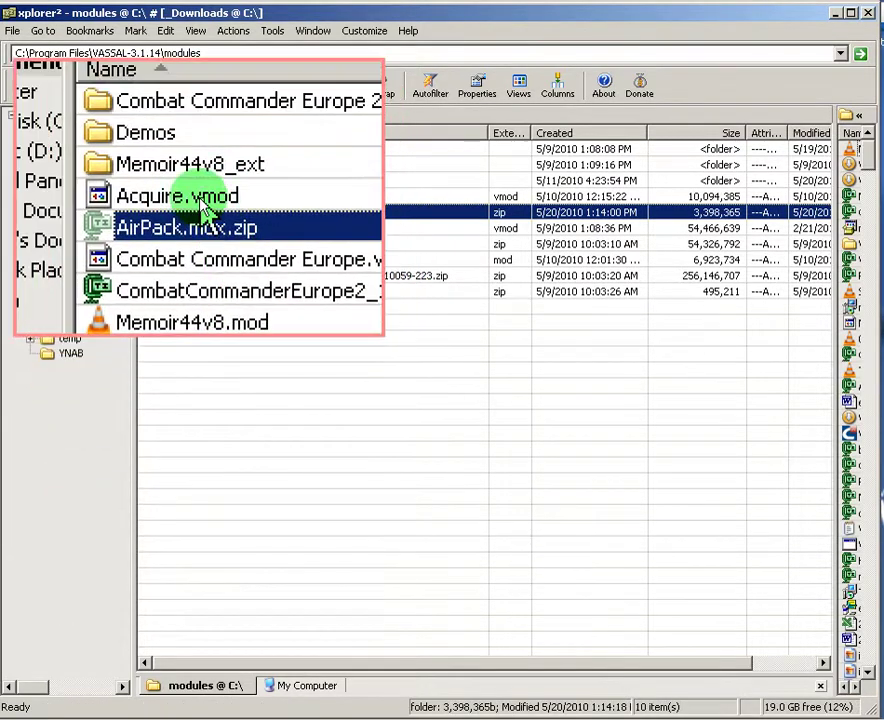
double_click(196, 183)
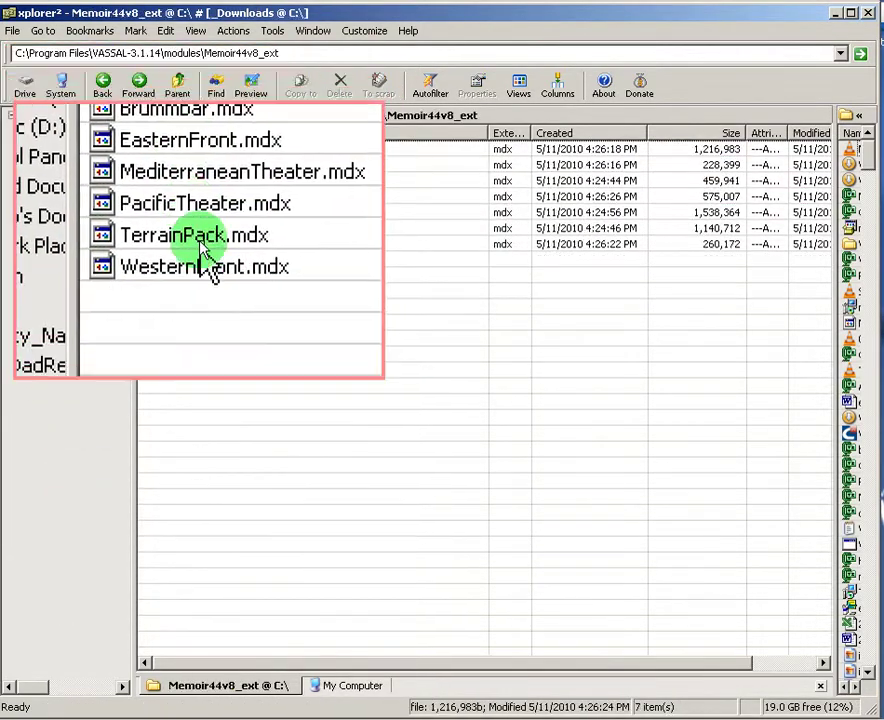
right_click(212, 265)
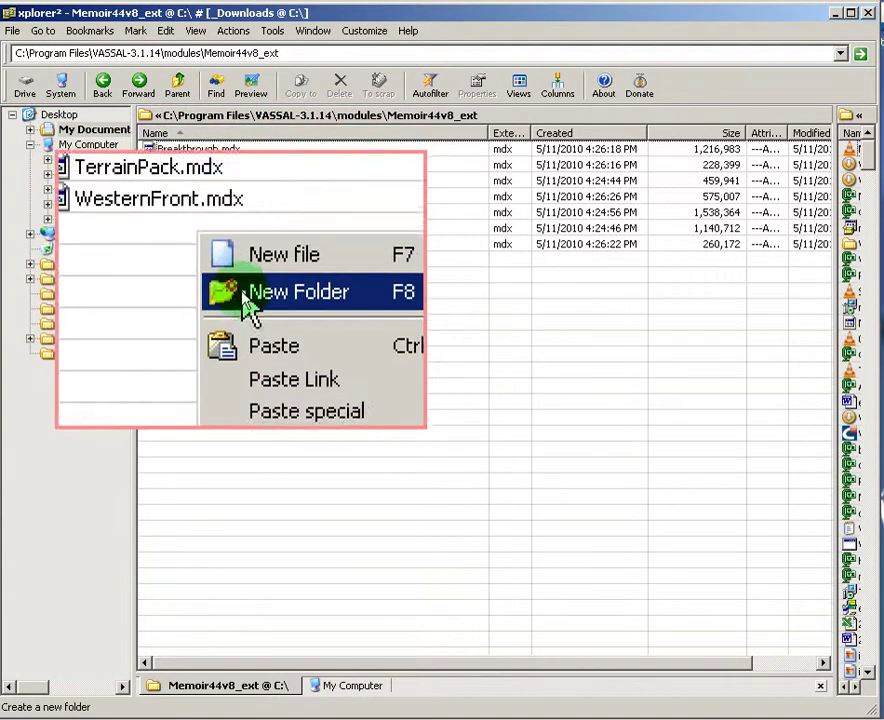
click(258, 327)
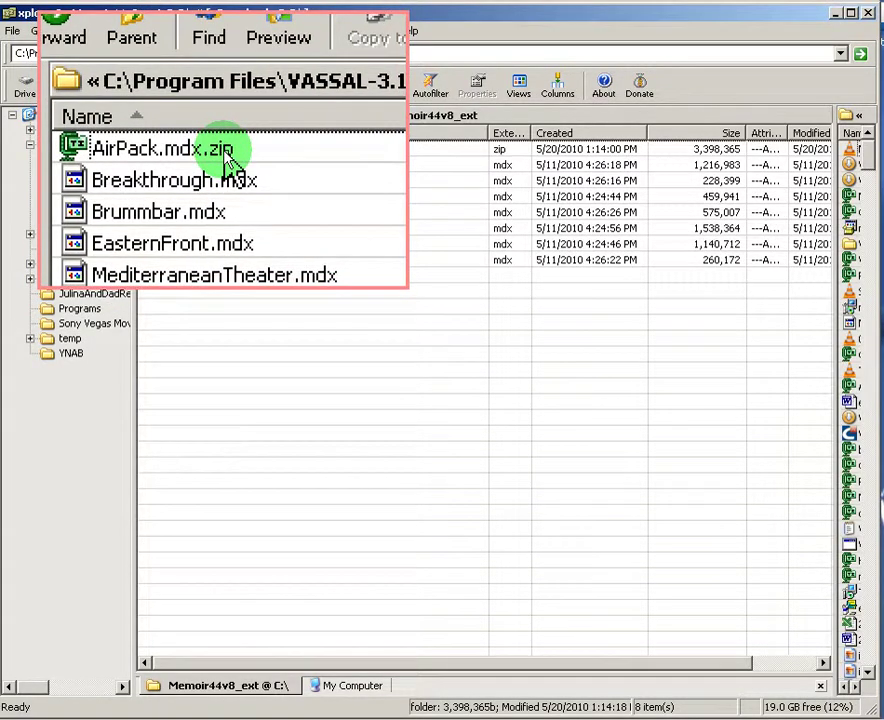
Step: Rename AirPack.mdx.zip to AirPack.mdx, accepting the extension-change warning
click(228, 152)
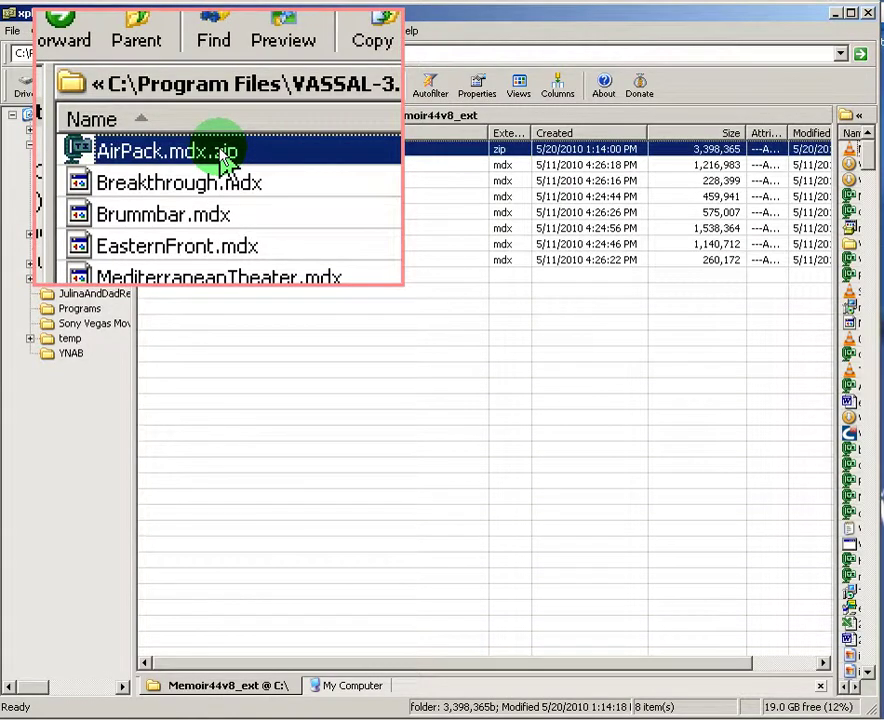
click(226, 155)
click(219, 148)
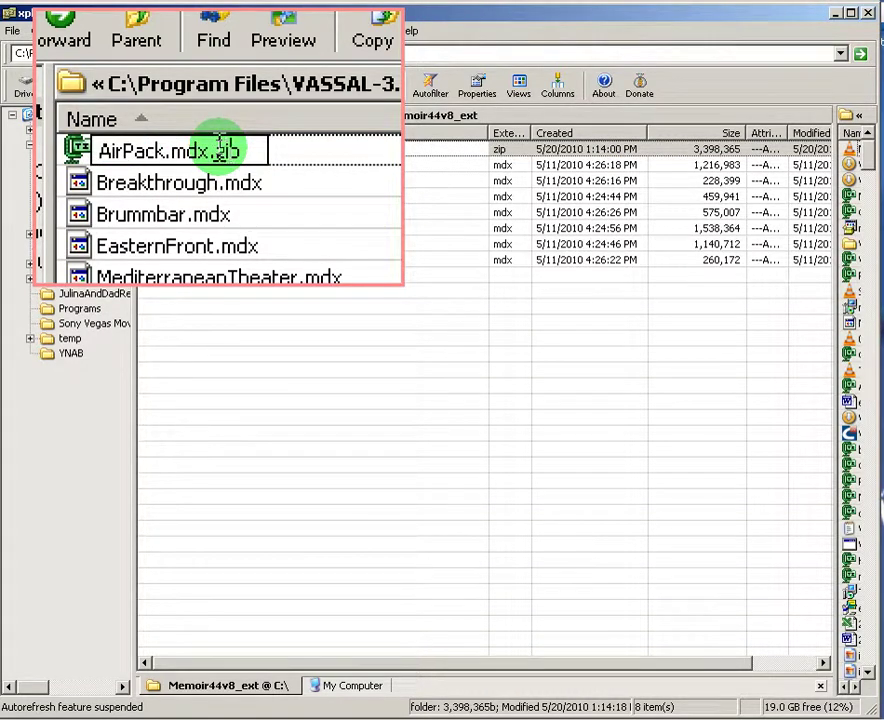
key(BackSpace)
key(BackSpace)
key(BackSpace)
key(Return)
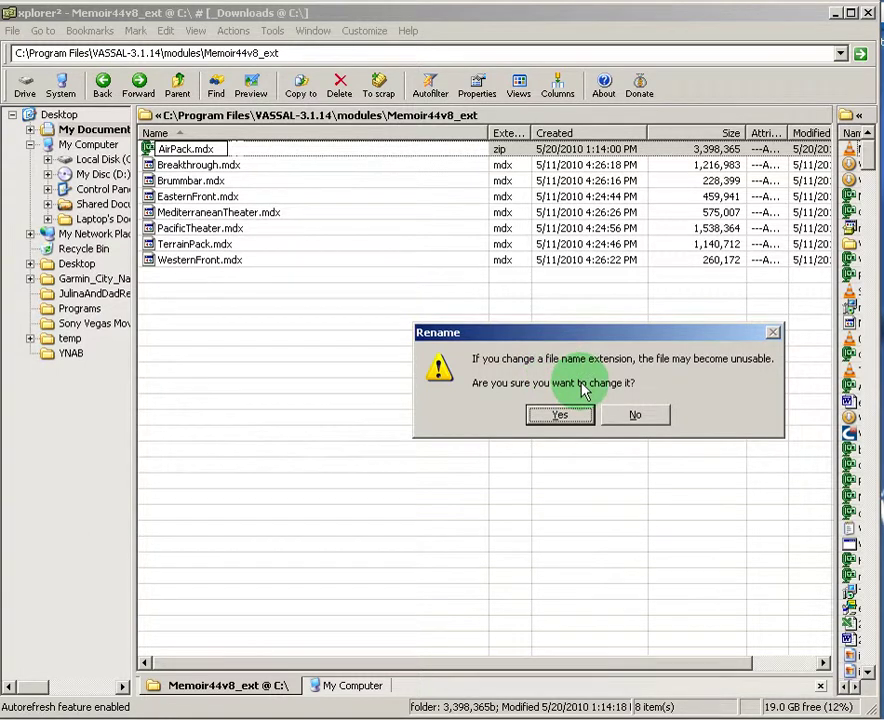
click(563, 418)
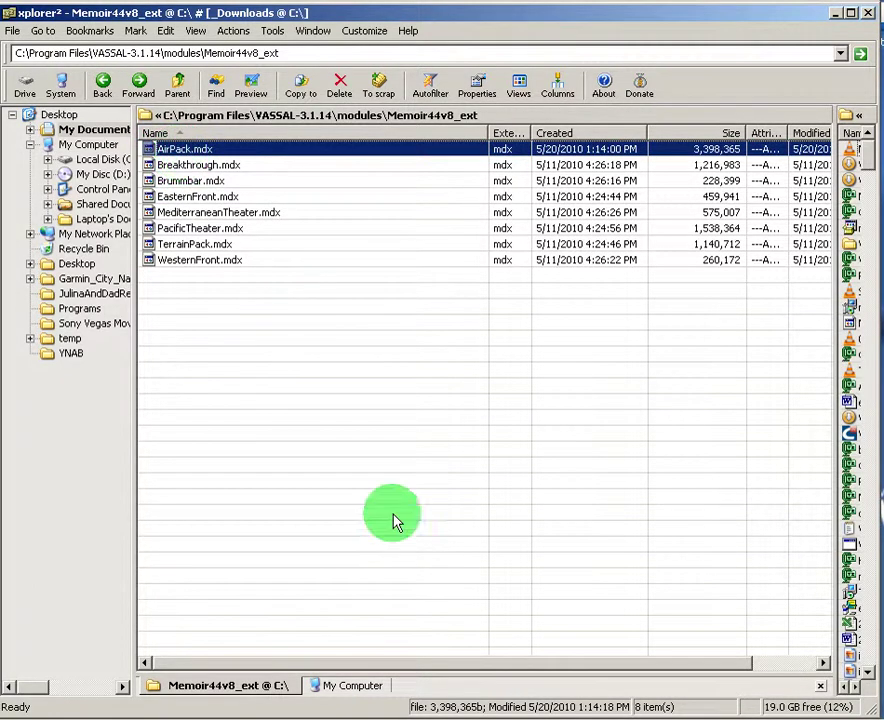
Step: Close and relaunch VASSAL.exe from VASSAL-3.1.14, then expand Memoir '44 to confirm AirPack.mdx
click(730, 716)
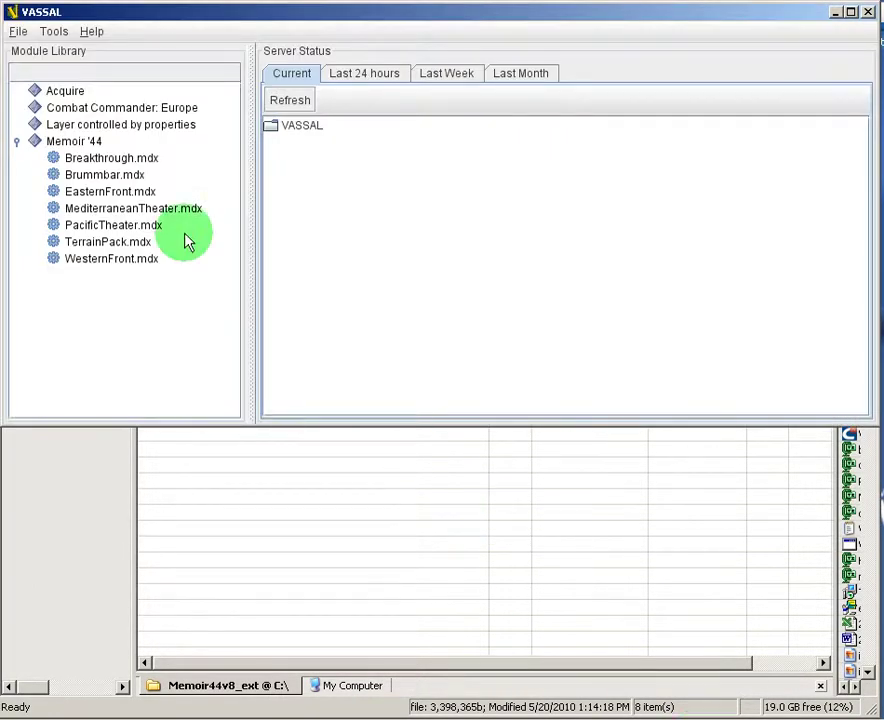
click(868, 13)
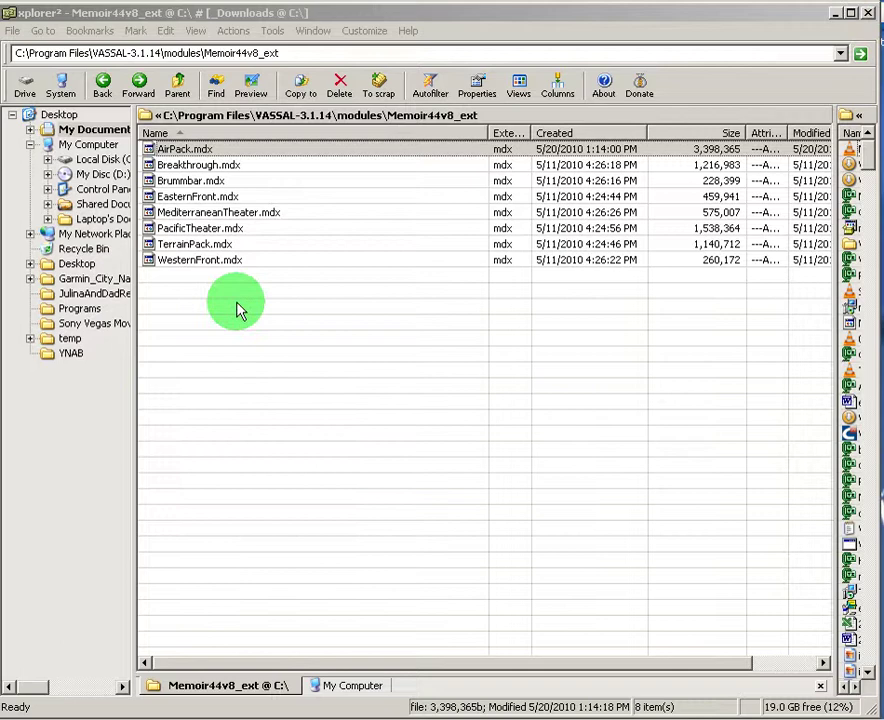
click(262, 120)
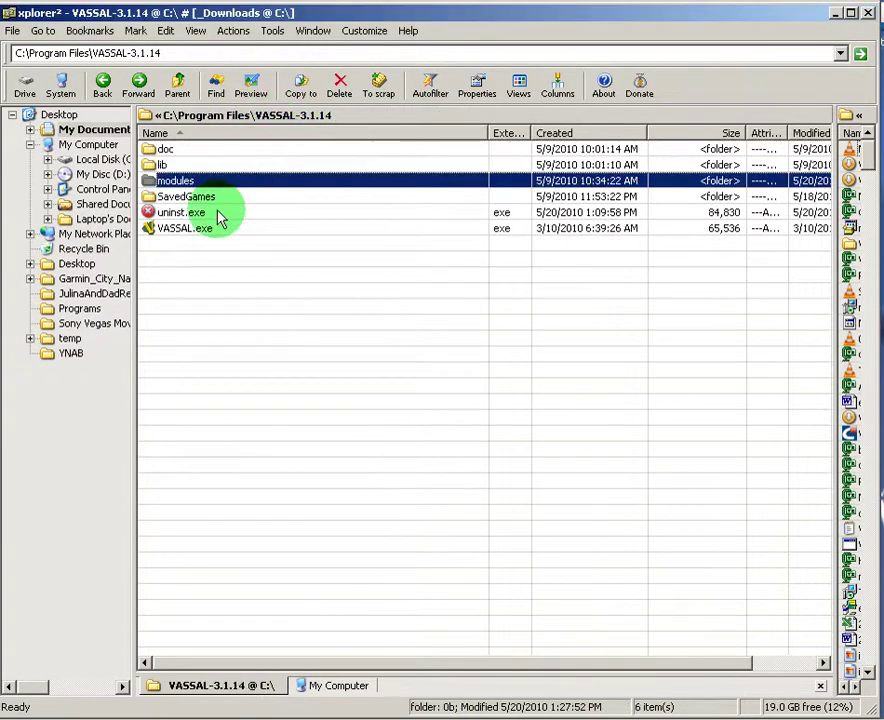
click(180, 232)
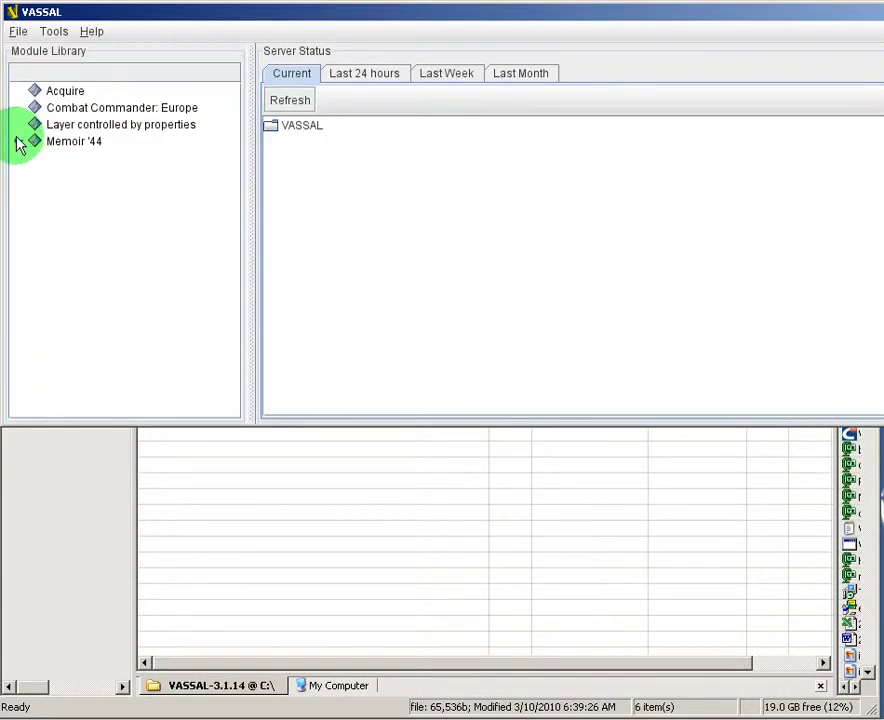
click(17, 141)
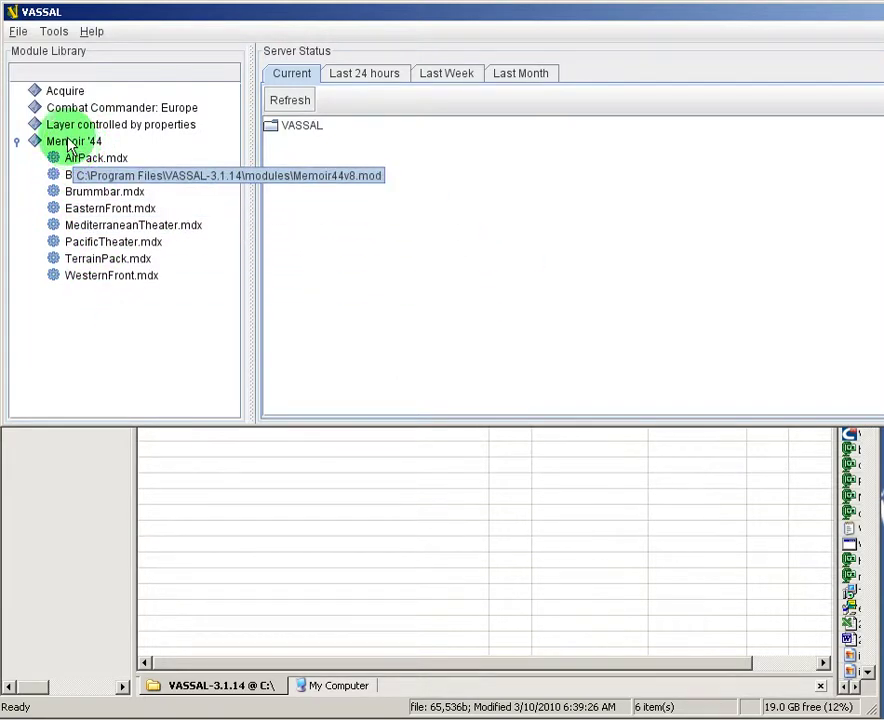
Step: Launch Memoir '44 offline with the 01 - Pegasus Bridge setup, joining as <observer>
click(62, 146)
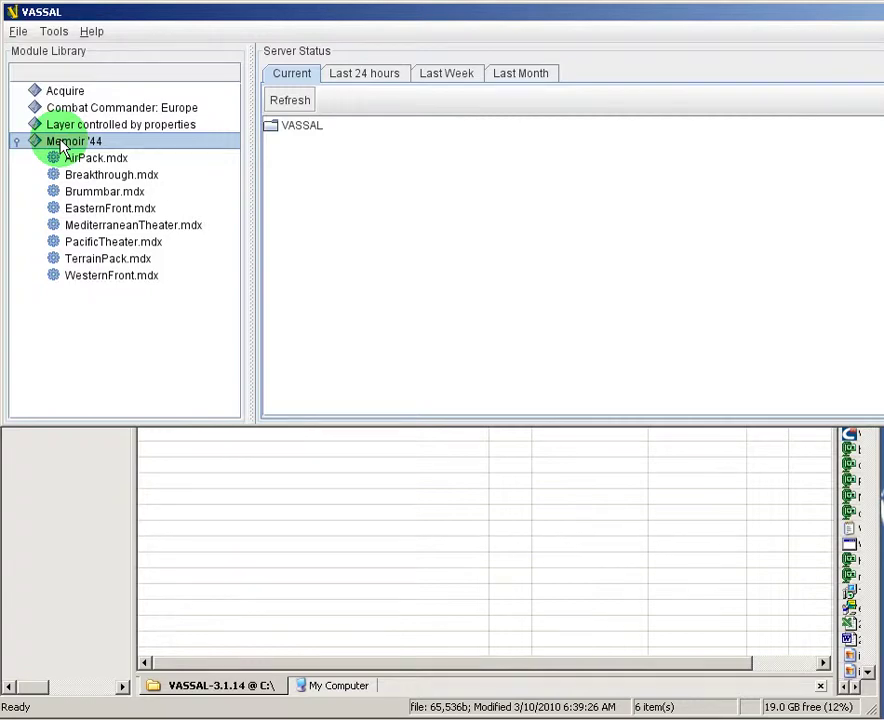
double_click(62, 145)
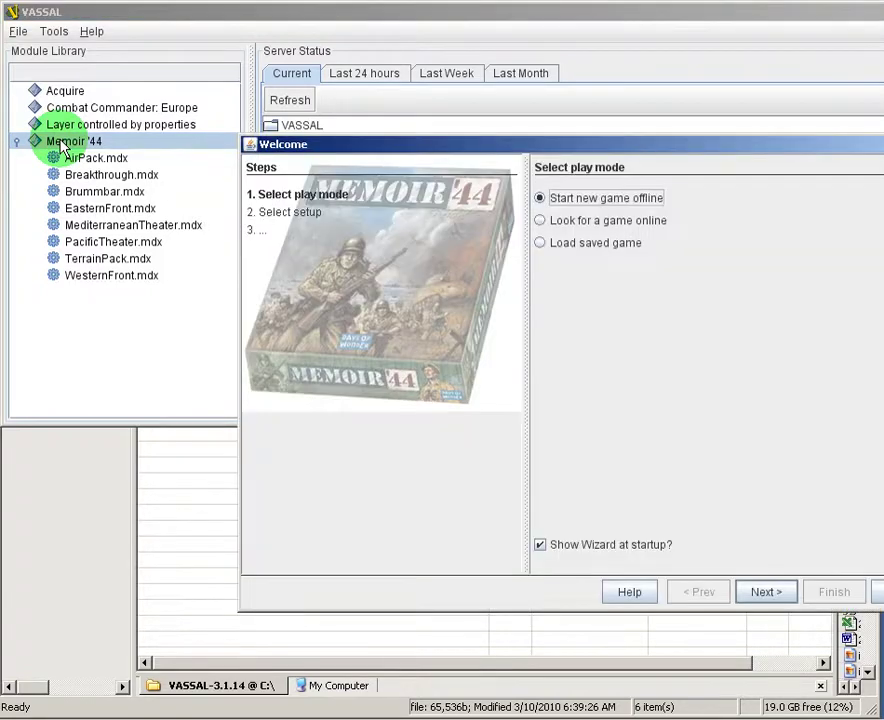
click(757, 592)
click(651, 373)
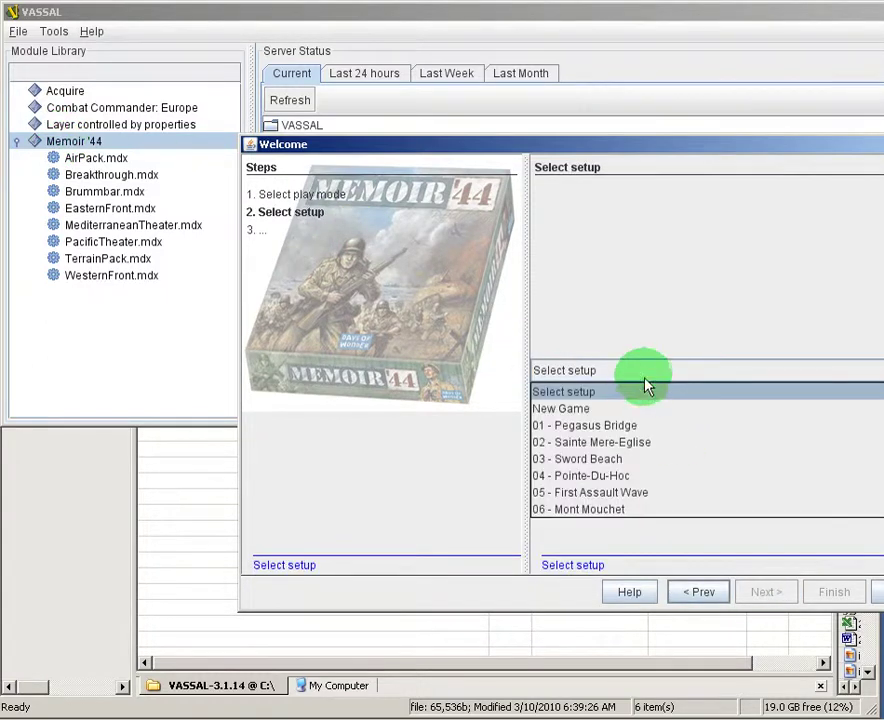
click(640, 425)
click(766, 594)
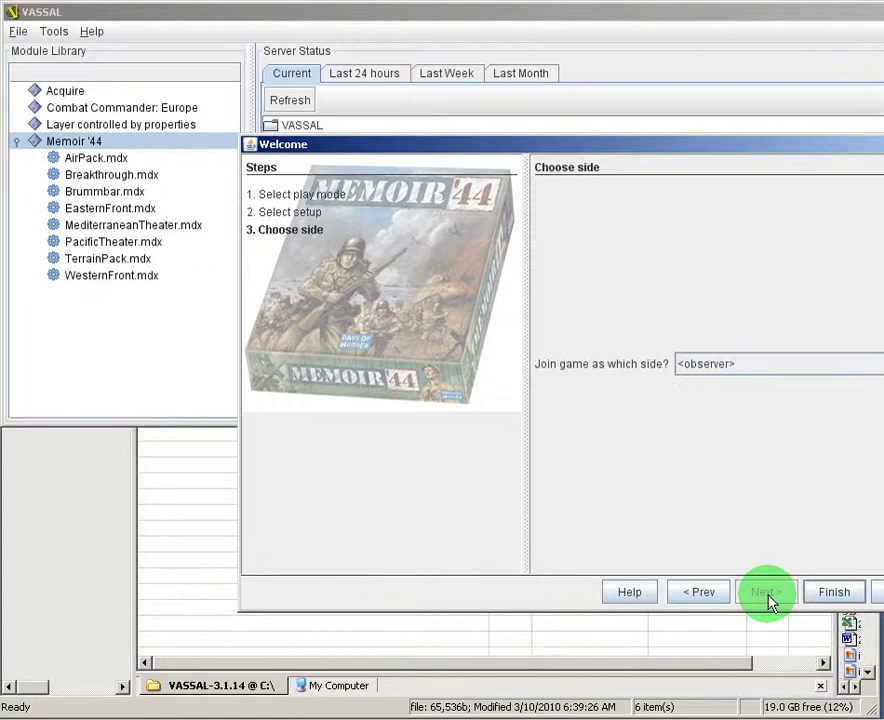
click(727, 373)
click(726, 383)
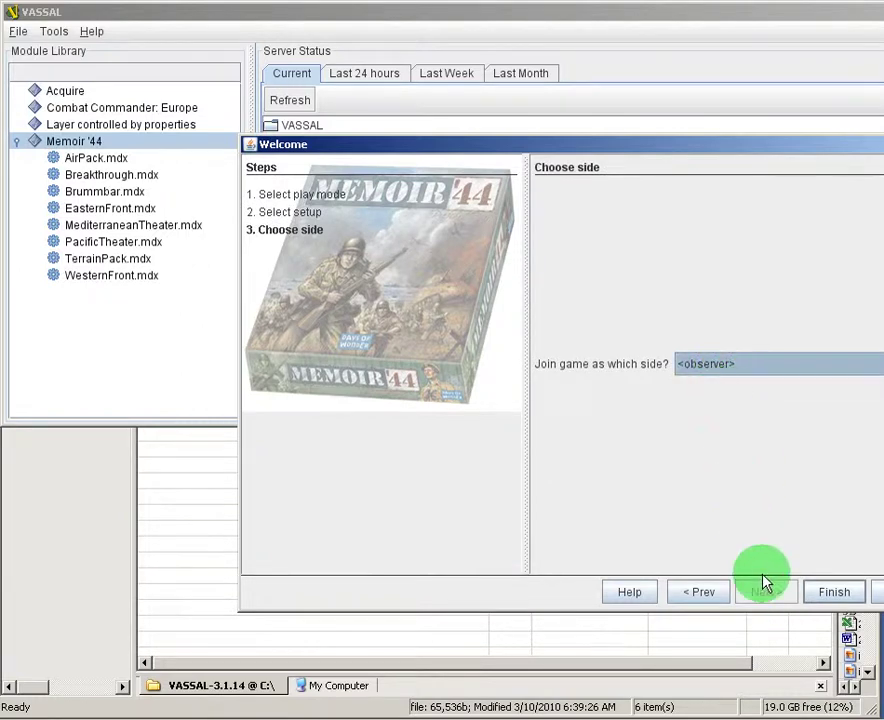
click(826, 592)
click(800, 482)
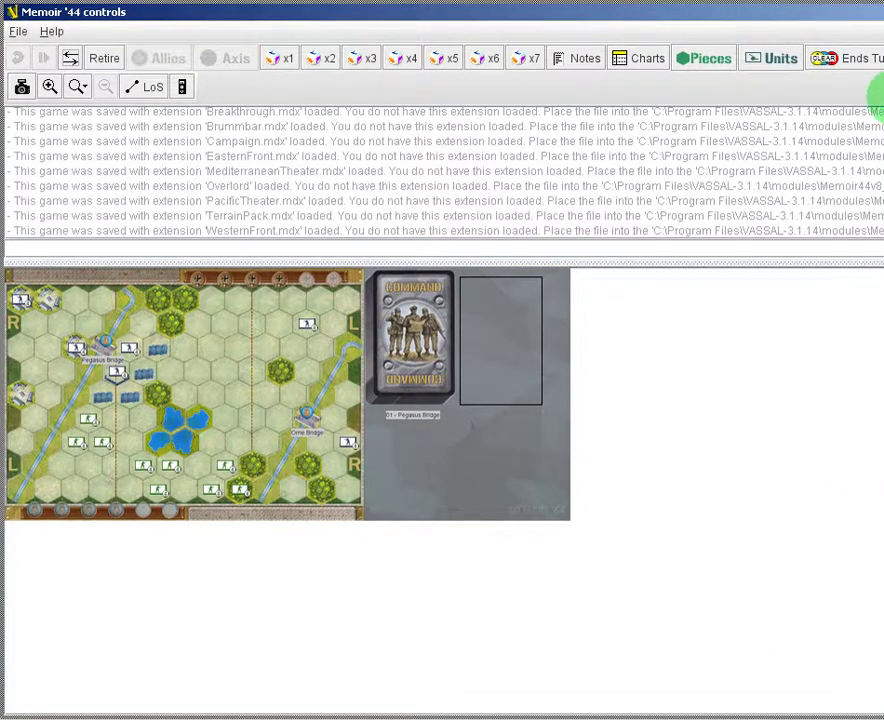
Step: Shrink the message log and set the Pegasus Bridge board zoom to Fit Visible
drag(672, 273, 663, 195)
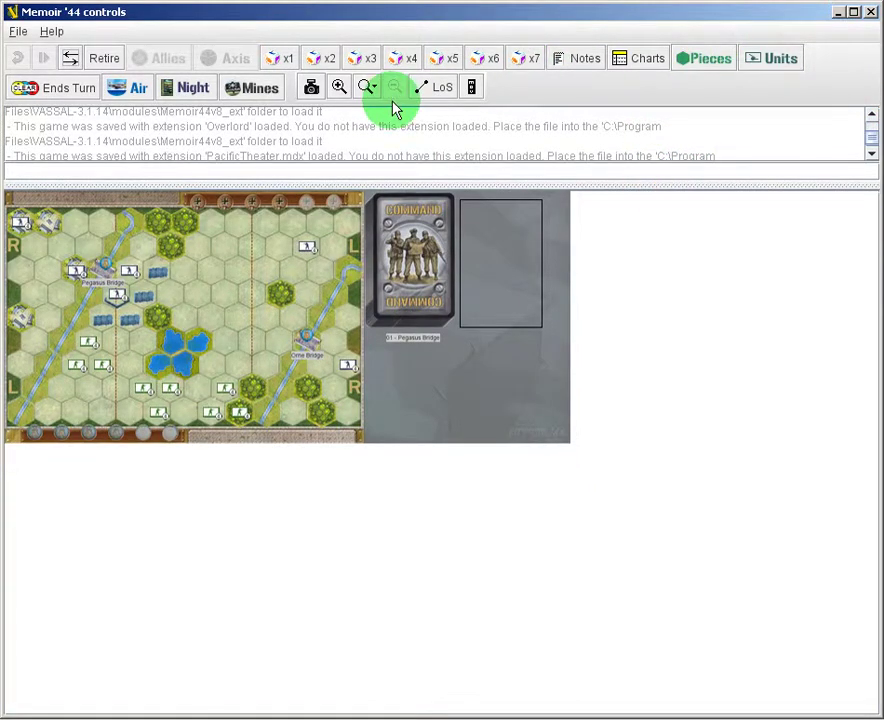
click(367, 88)
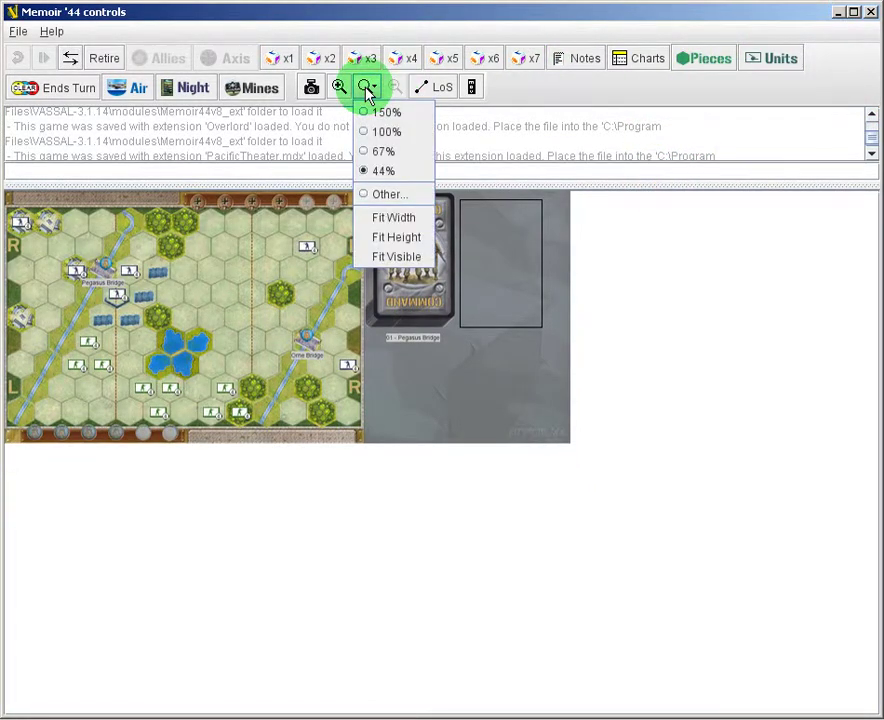
click(403, 259)
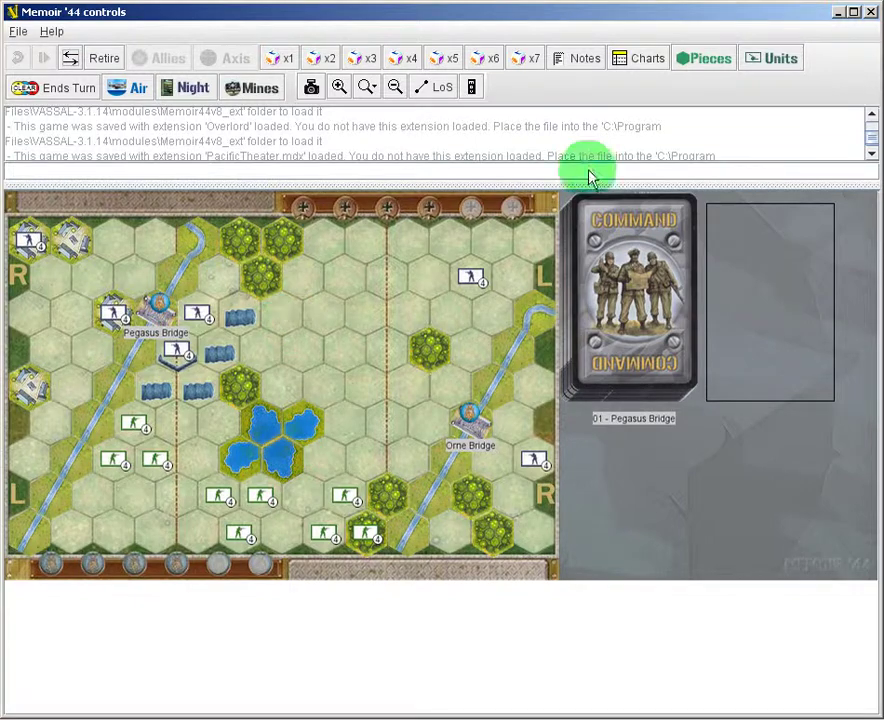
scroll(871, 137, up, 5)
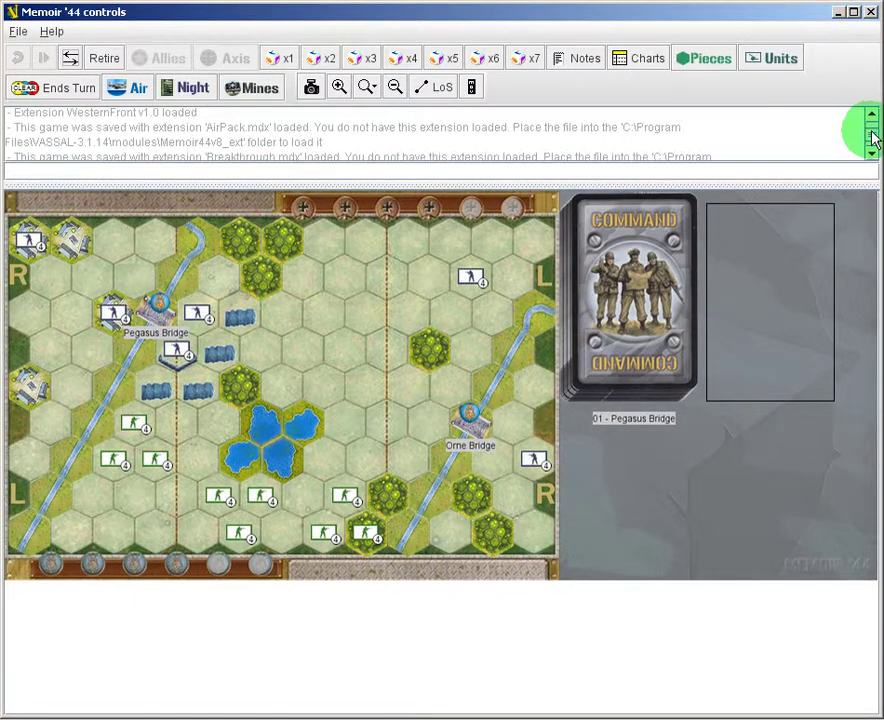
drag(874, 140, 470, 114)
click(465, 185)
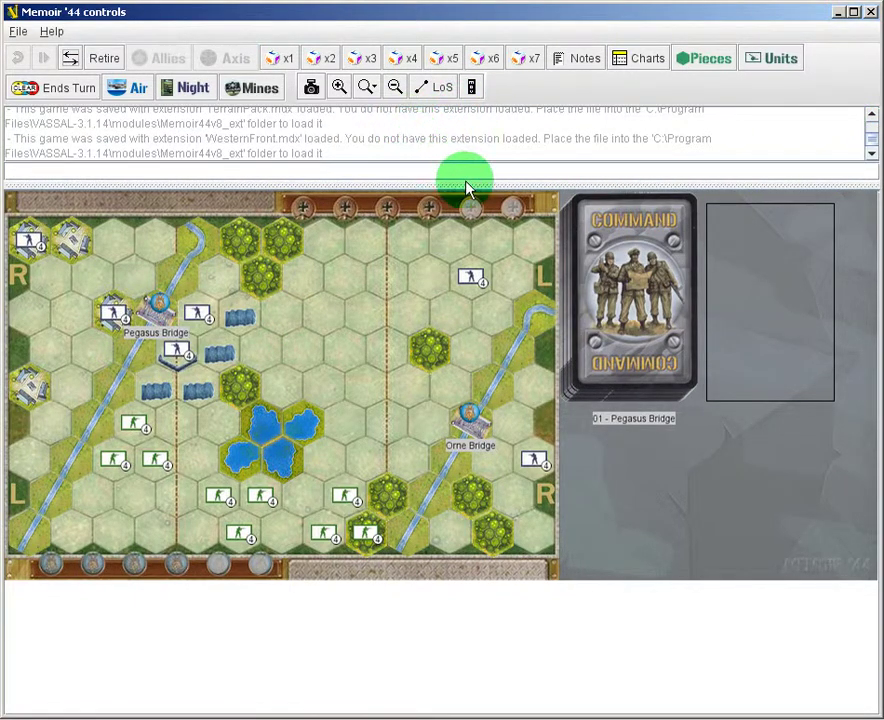